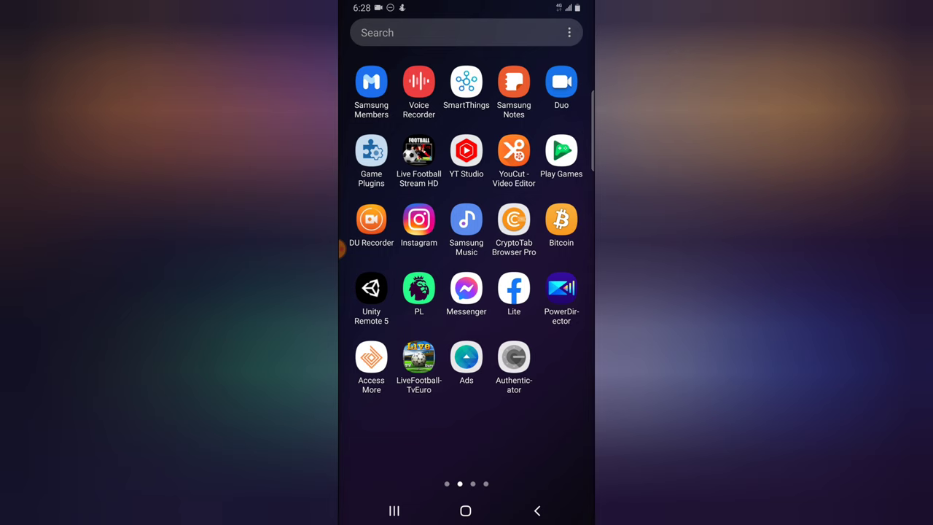
Swipe the home screen to the first page of apps, where the Facebook icon is.
left_click_drag(408, 291, 554, 291)
Launch Facebook, open the reel owner's profile from recent searches and scroll to their reels.
left_click(514, 151)
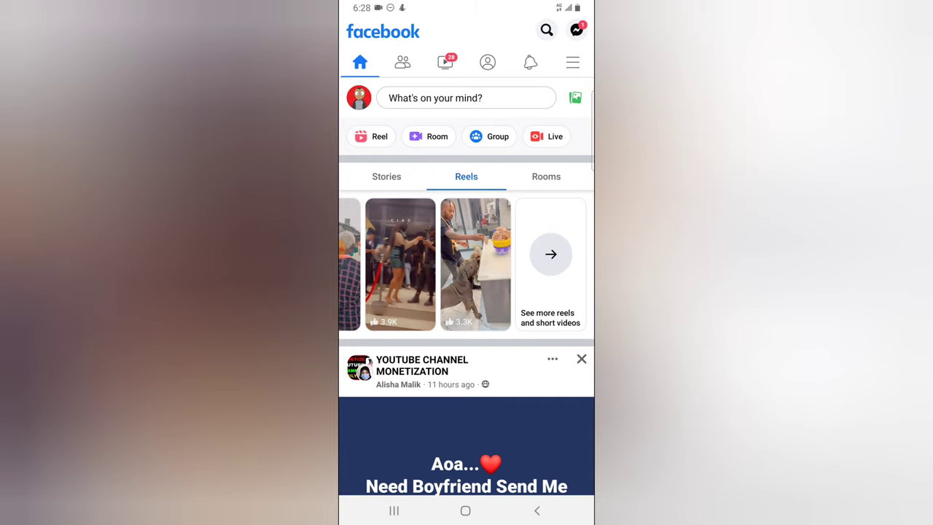
left_click(547, 30)
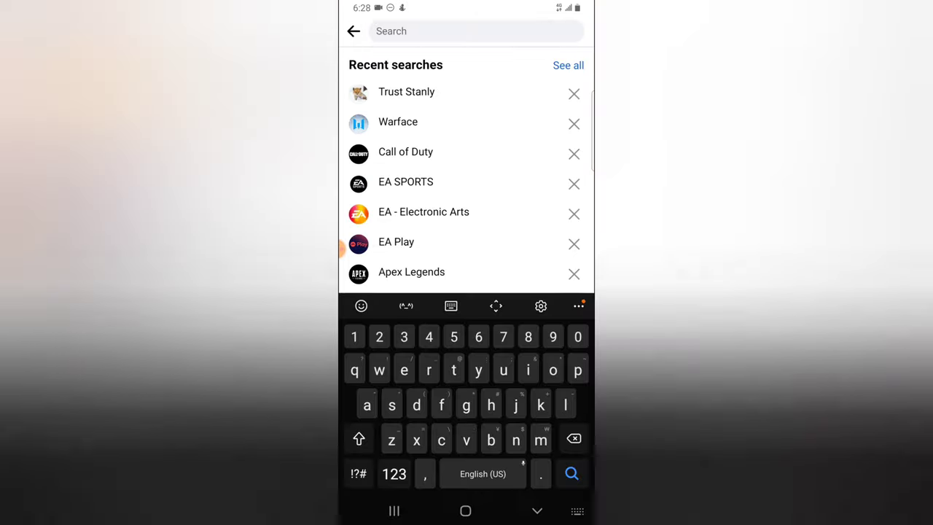
left_click(406, 91)
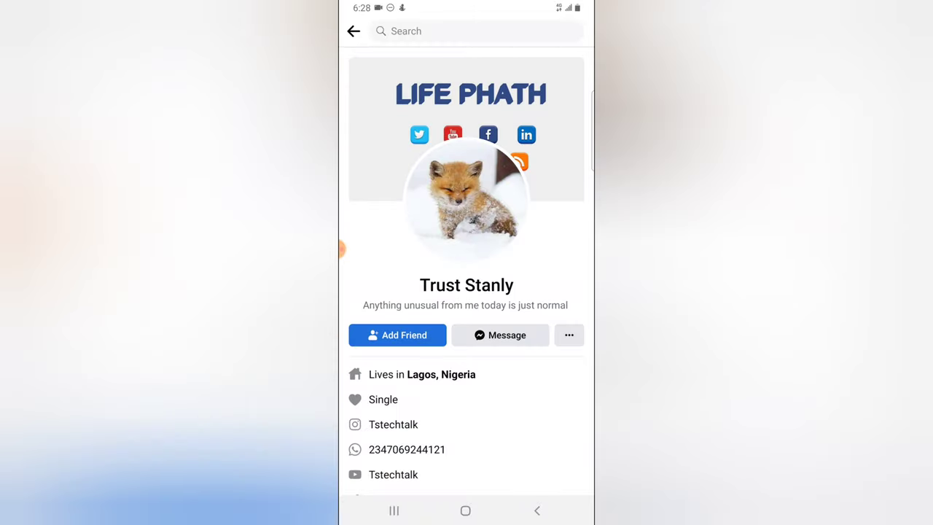
scroll(466, 292, "down", 5)
scroll(467, 292, "up", 3)
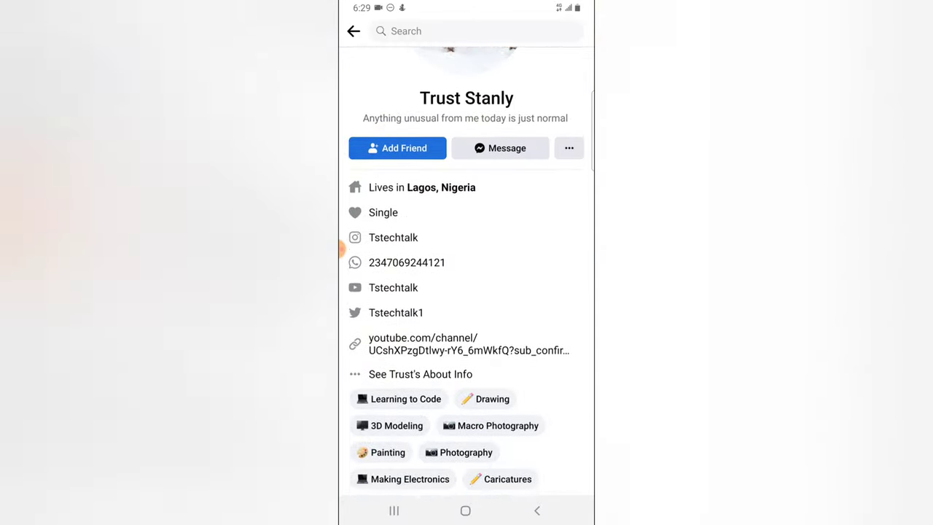
scroll(466, 291, "down", 2)
scroll(467, 291, "down", 10)
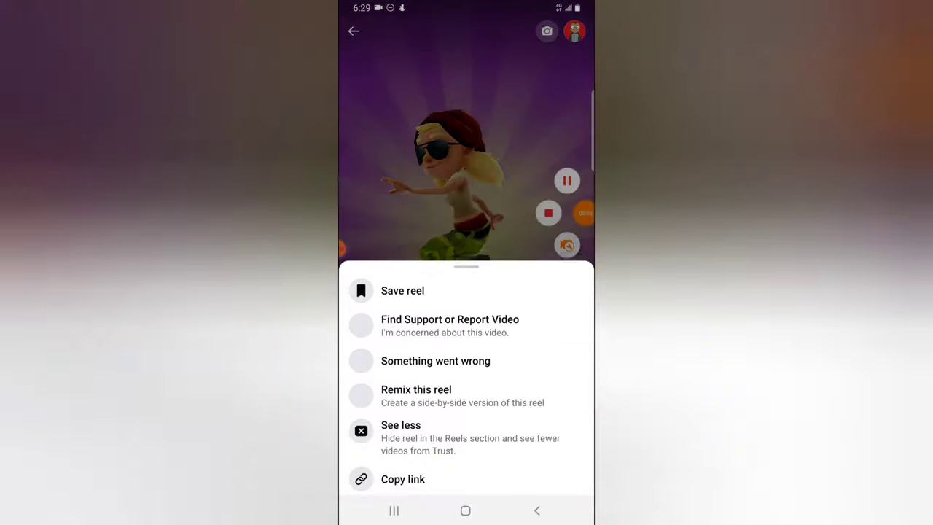
Bring up and dismiss the current reel's options, then scroll through the reels.
left_click(571, 445)
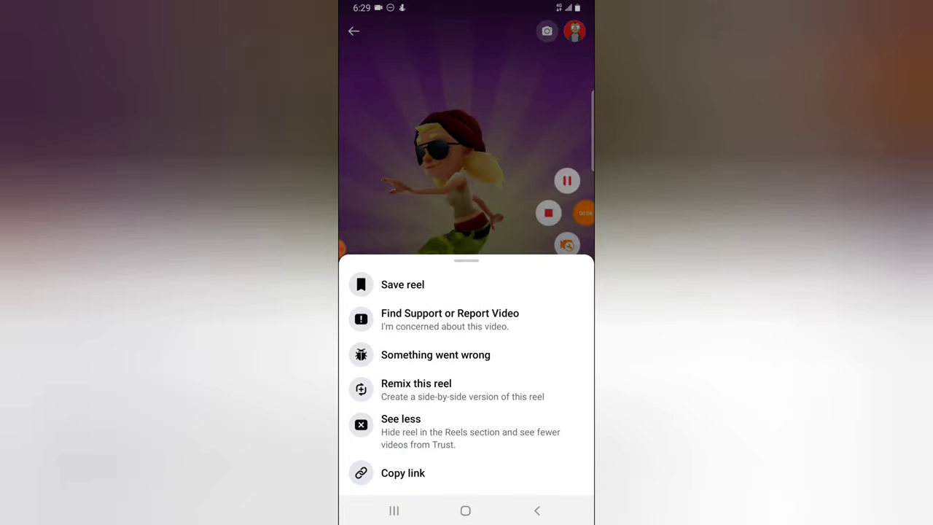
key("Escape")
scroll(467, 262, "down", 1)
scroll(466, 262, "down", 1)
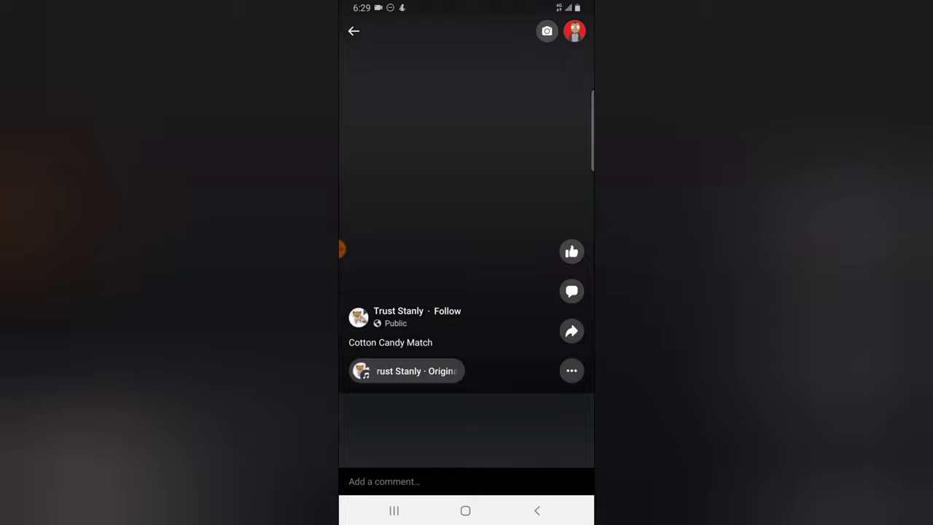
scroll(467, 263, "down", 1)
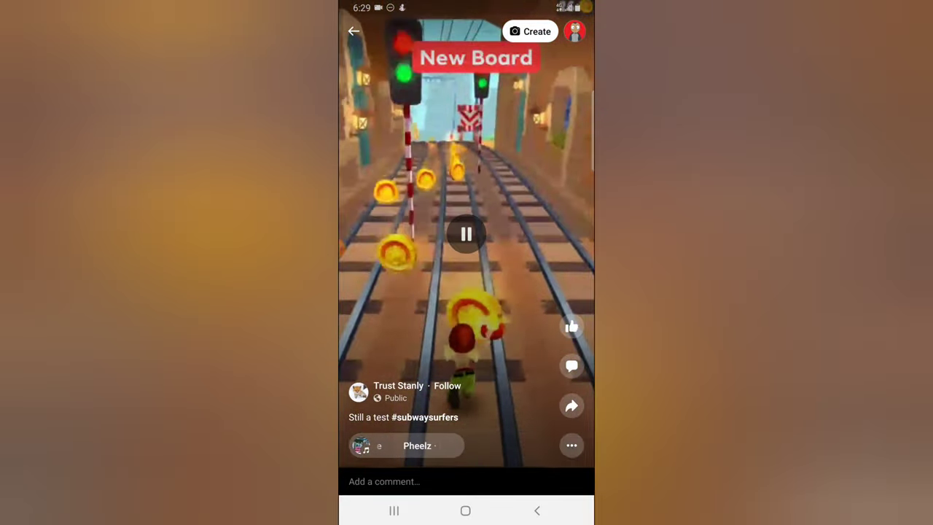
From the owner's reels grid, start a side-by-side remix of the 'Still a test' subway reel.
left_click(536, 511)
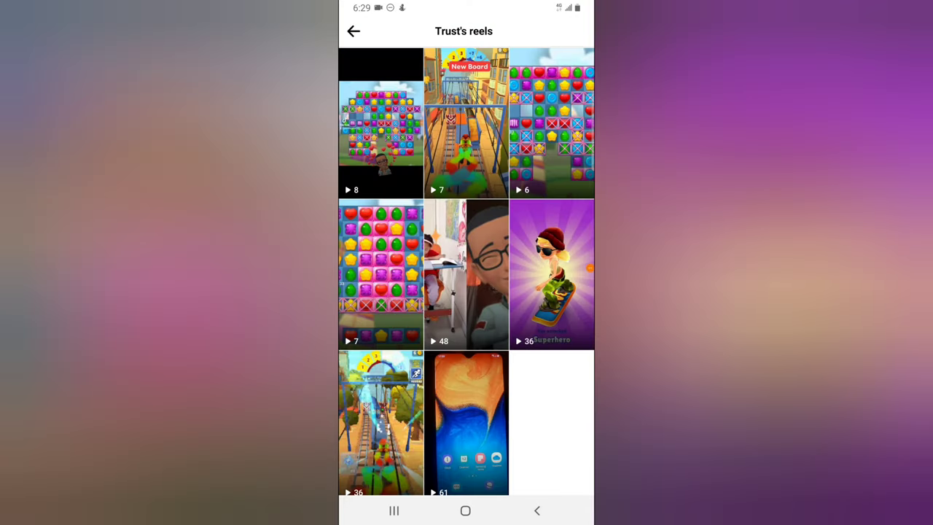
left_click(467, 123)
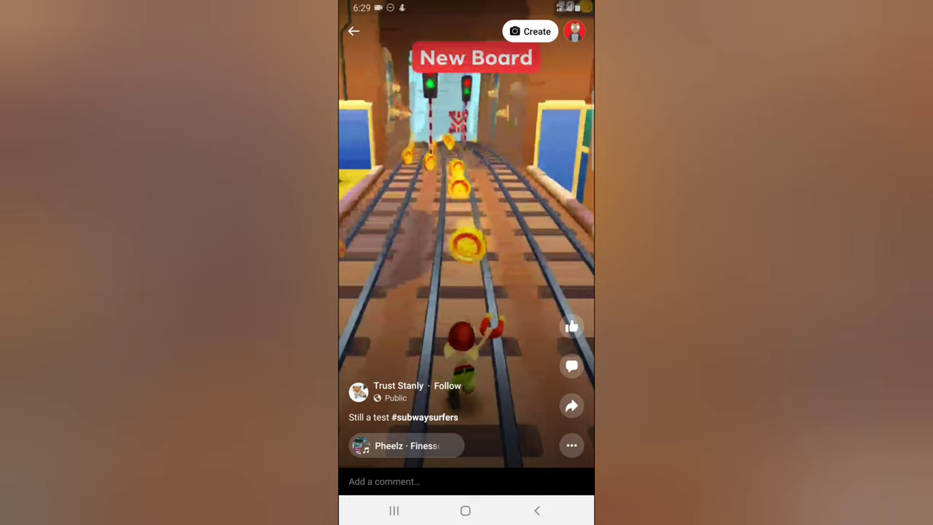
left_click(571, 446)
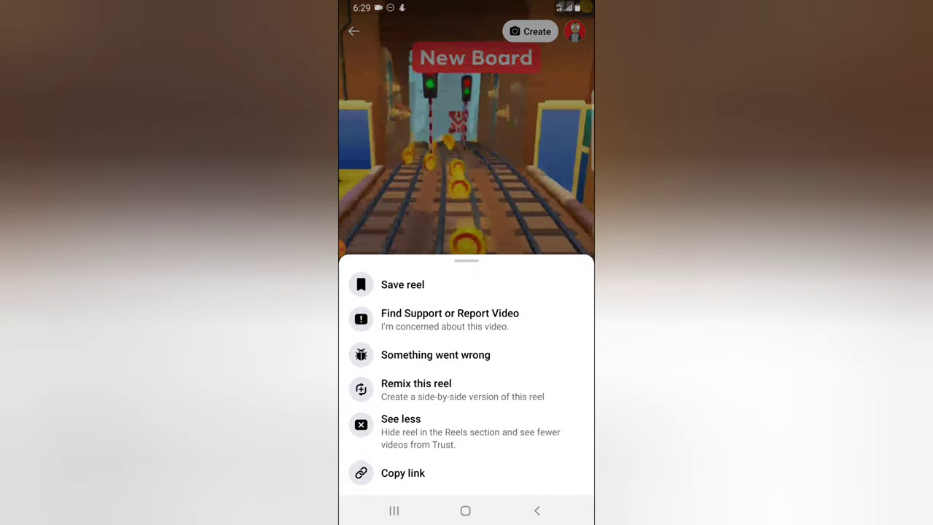
left_click(417, 389)
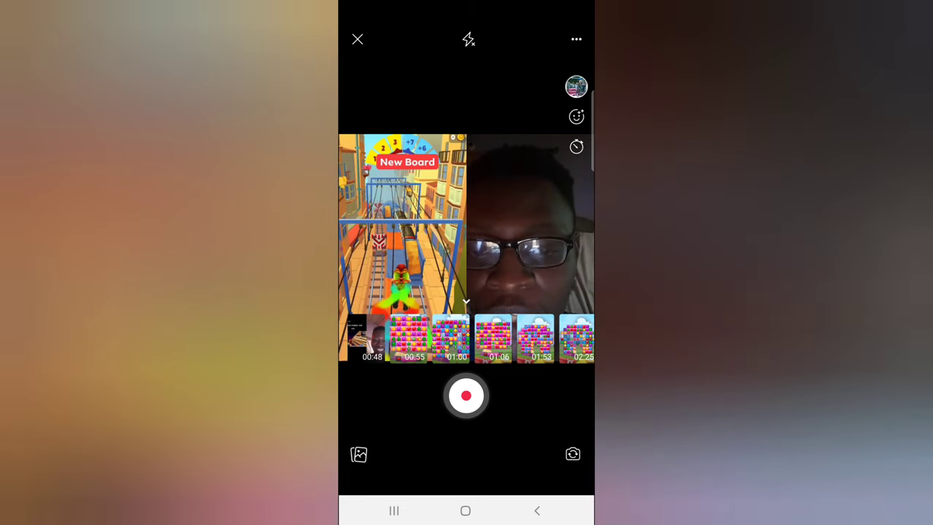
Record a short side-by-side clip and share it as a new reel.
left_click(466, 396)
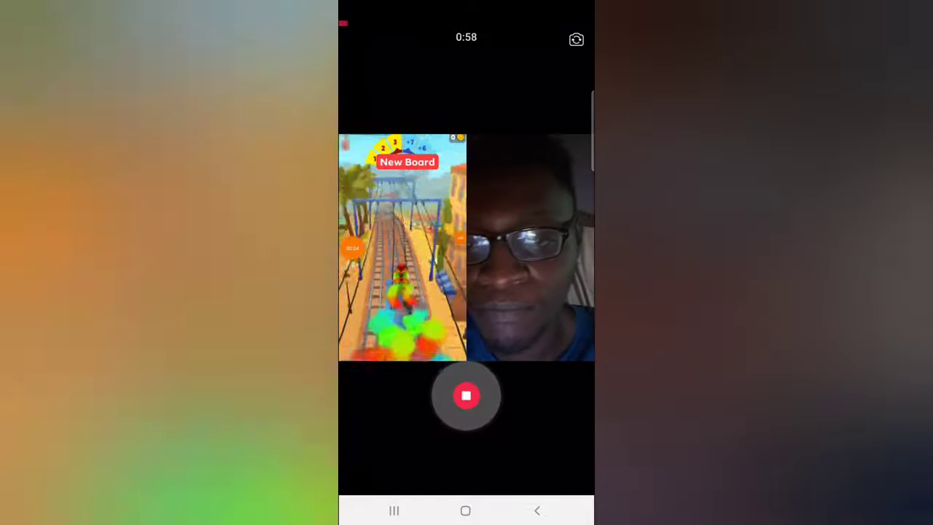
left_click(466, 395)
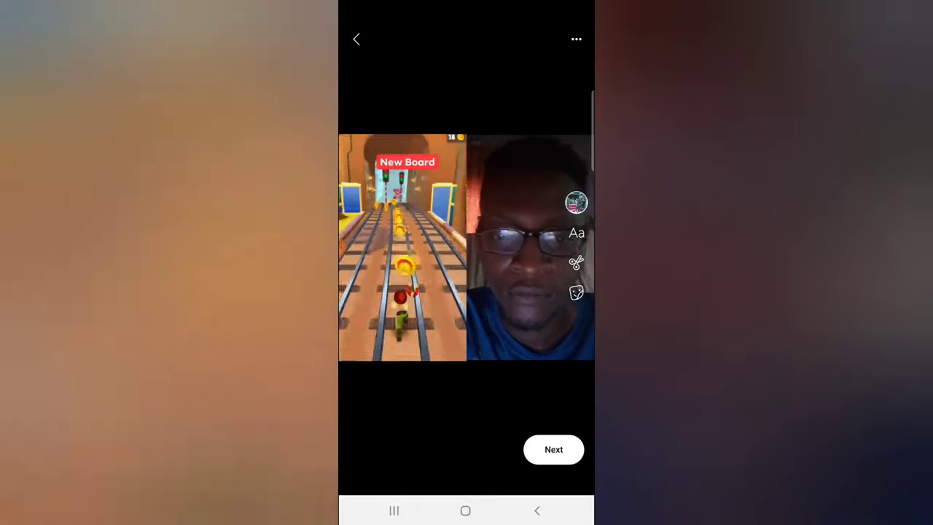
left_click(554, 449)
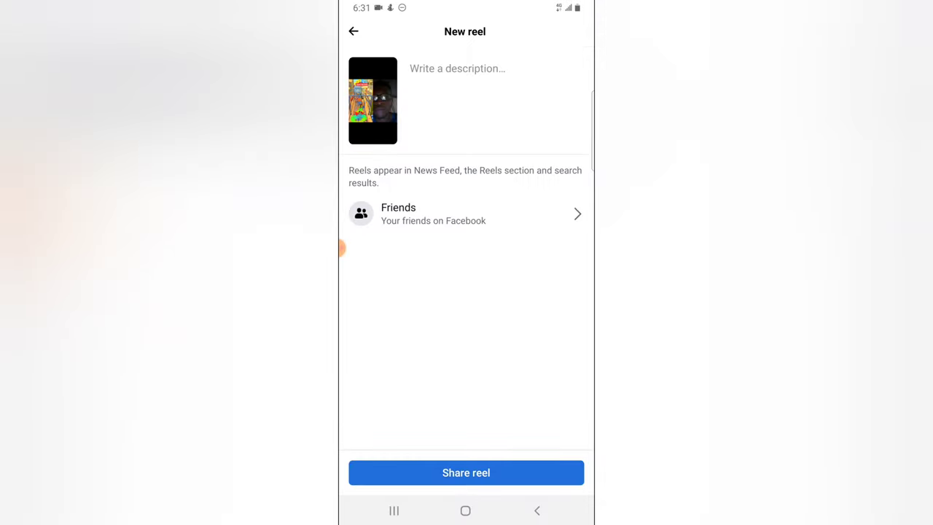
left_click(466, 473)
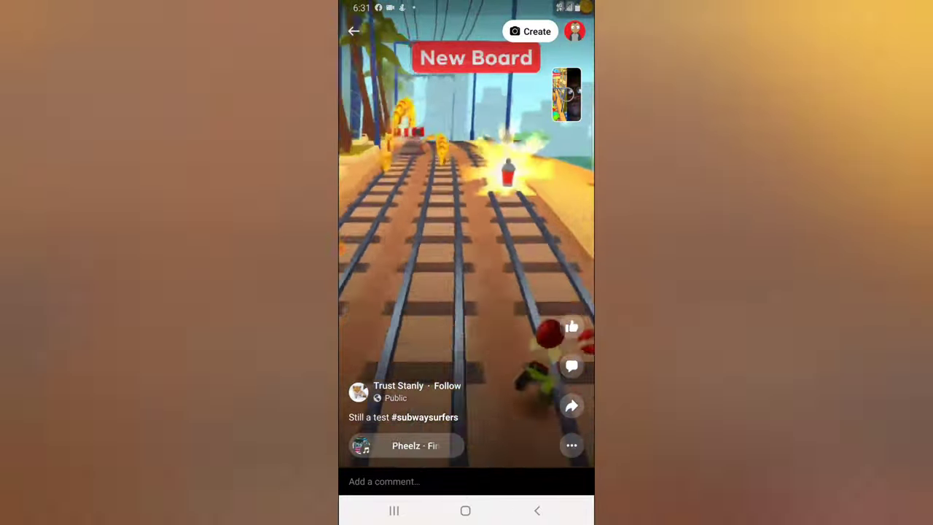
Back out of the owner's reel, reels grid and profile to the home feed.
left_click(537, 511)
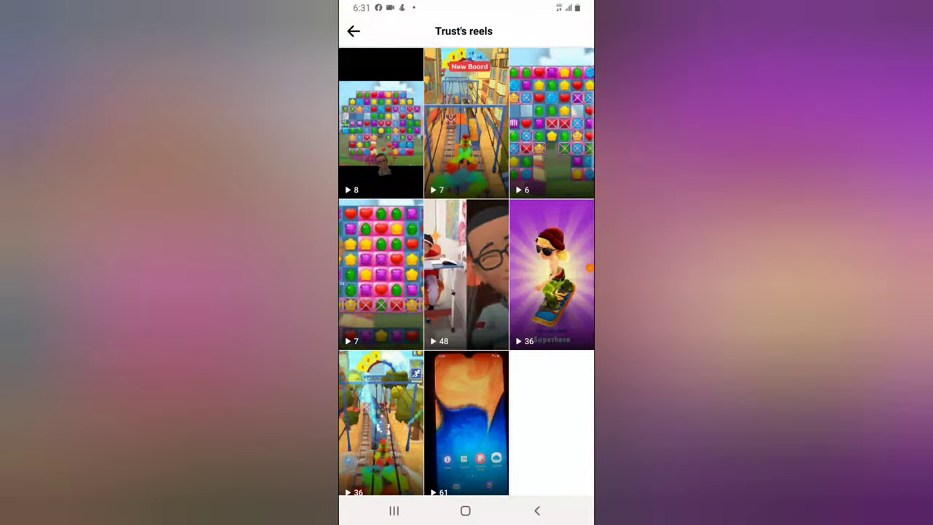
left_click(537, 510)
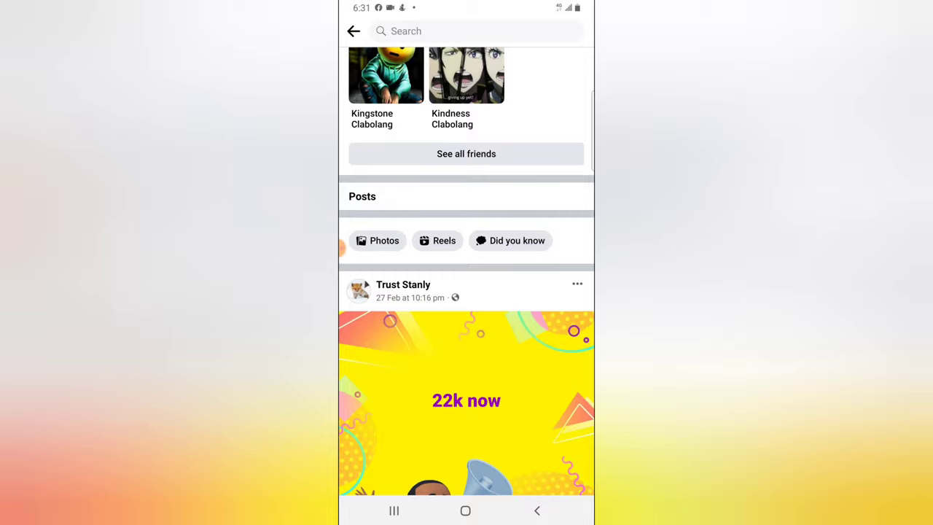
scroll(467, 292, "up", 10)
left_click_drag(341, 248, 360, 247)
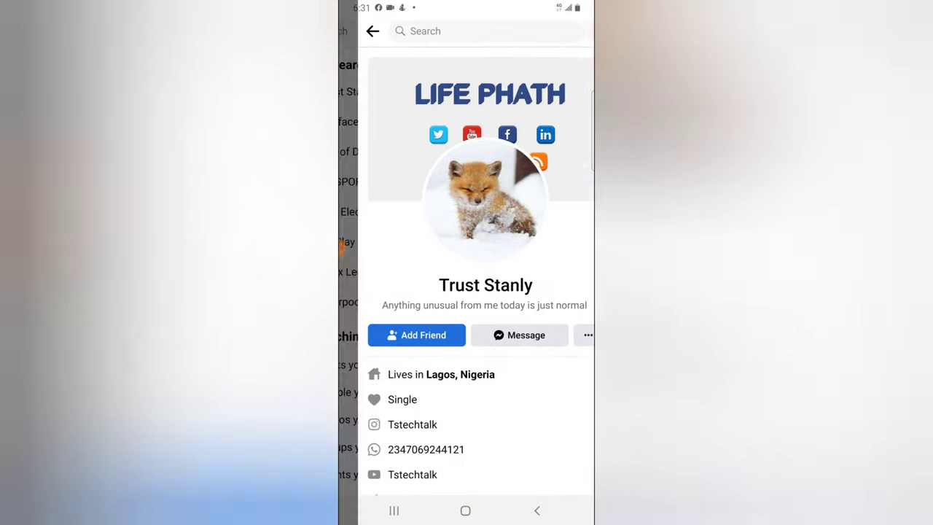
left_click(352, 32)
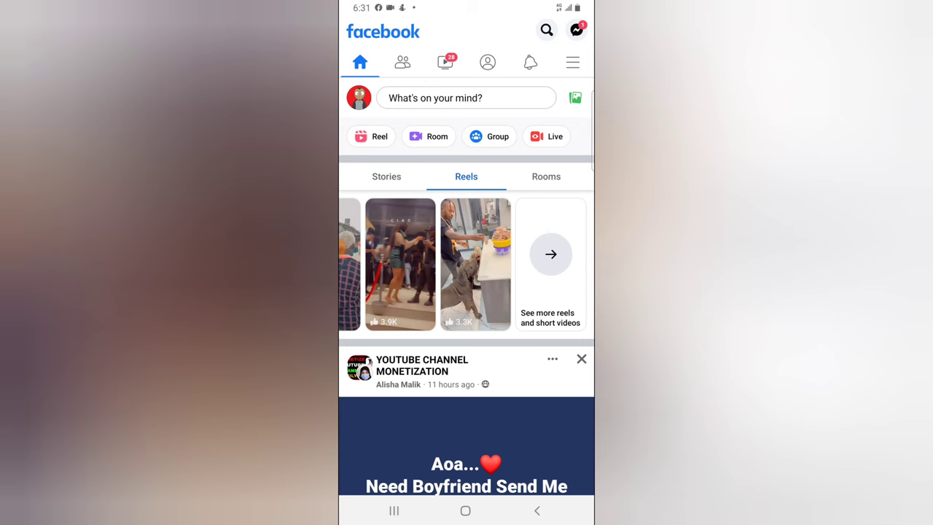
Scroll through your own profile, then pull down notifications to check the reel upload.
left_click(358, 97)
scroll(467, 291, "down", 5)
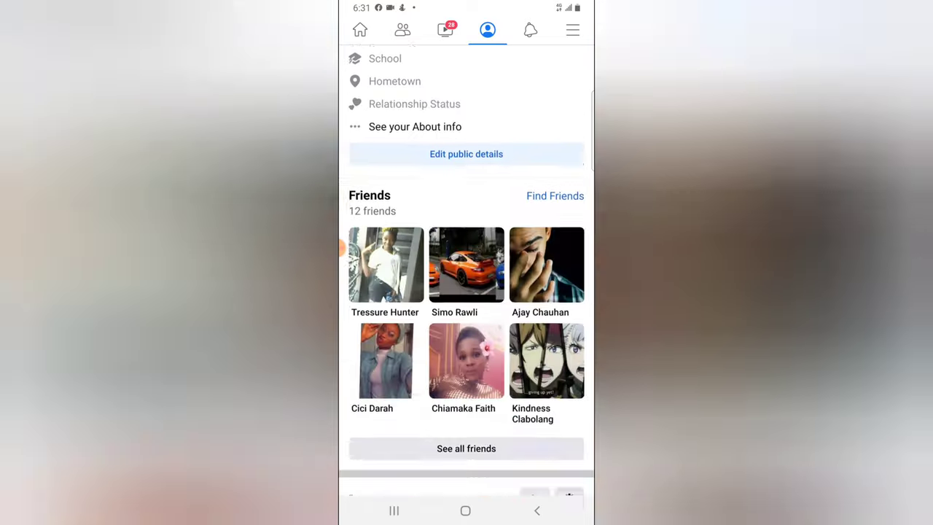
scroll(466, 292, "down", 3)
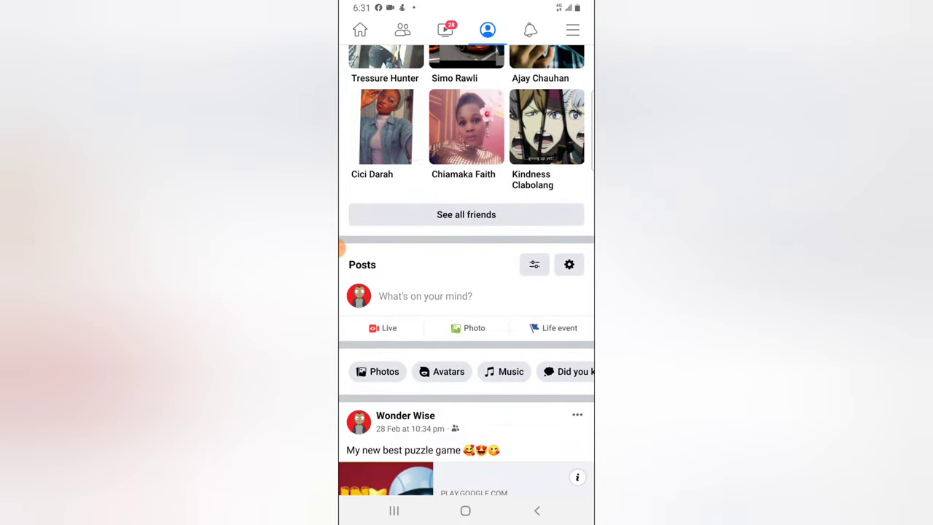
scroll(466, 291, "up", 3)
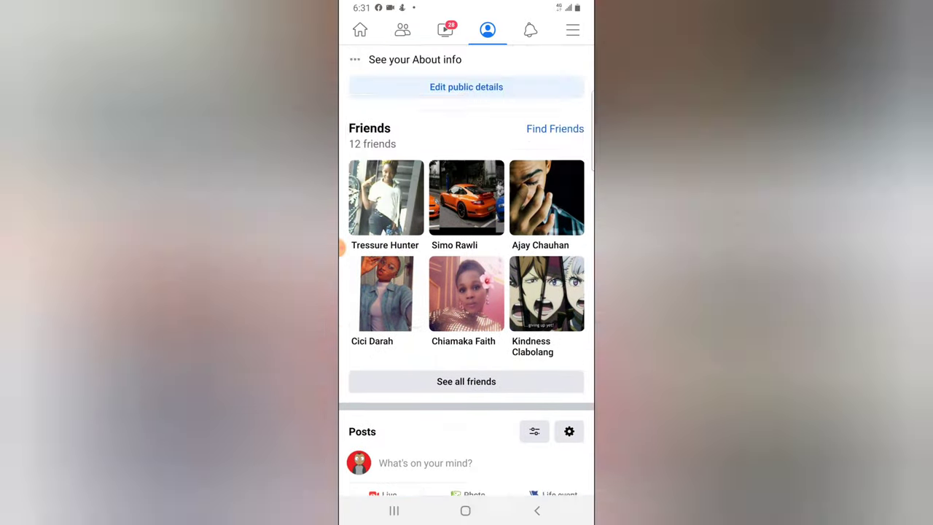
scroll(467, 291, "up", 10)
left_click(360, 29)
left_click_drag(466, 4, 467, 328)
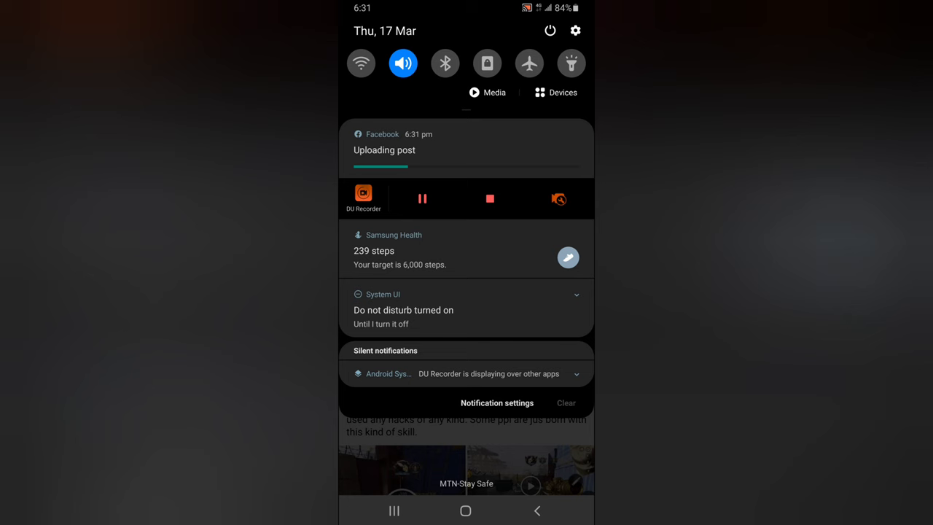
Swipe the notification shade closed to get back to Facebook's home feed.
left_click_drag(467, 438, 467, 146)
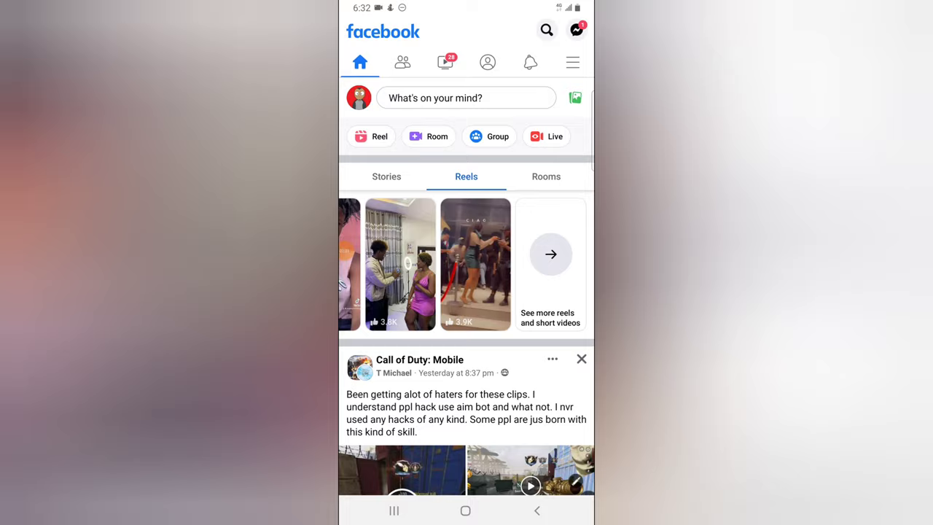
Open your own profile and its Reels list, showing the single remixed reel.
left_click(359, 98)
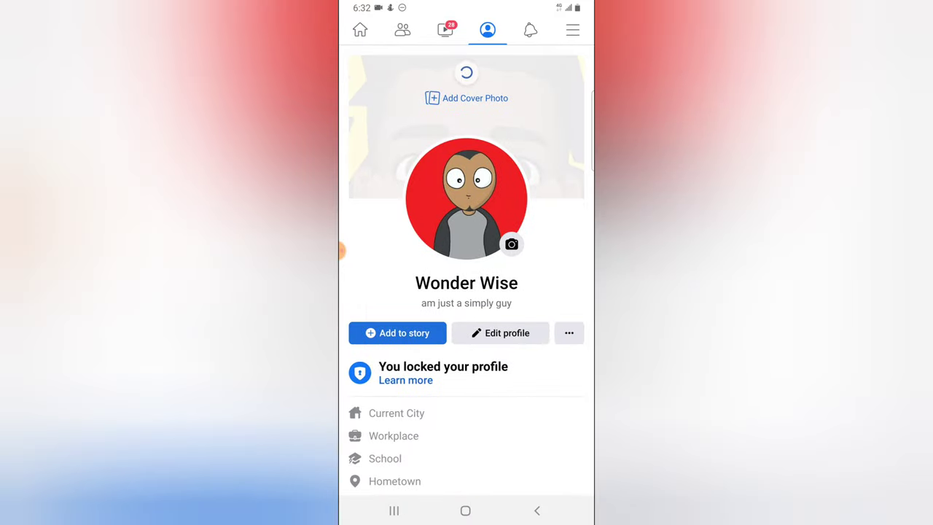
scroll(466, 412, "down", 10)
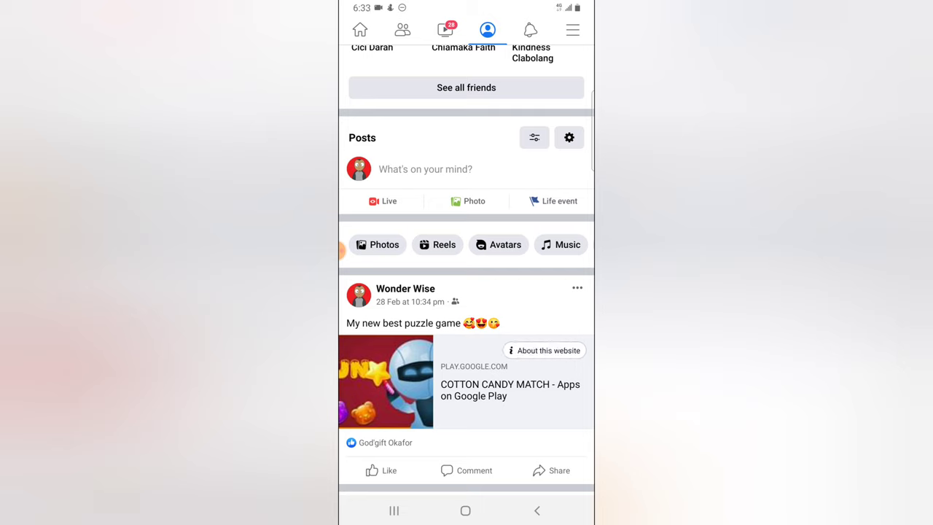
left_click(439, 244)
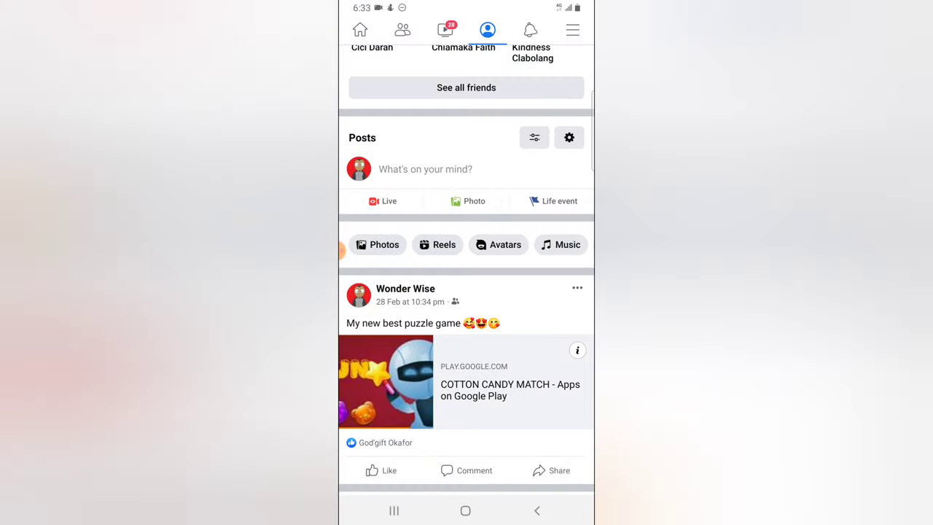
scroll(467, 262, "up", 10)
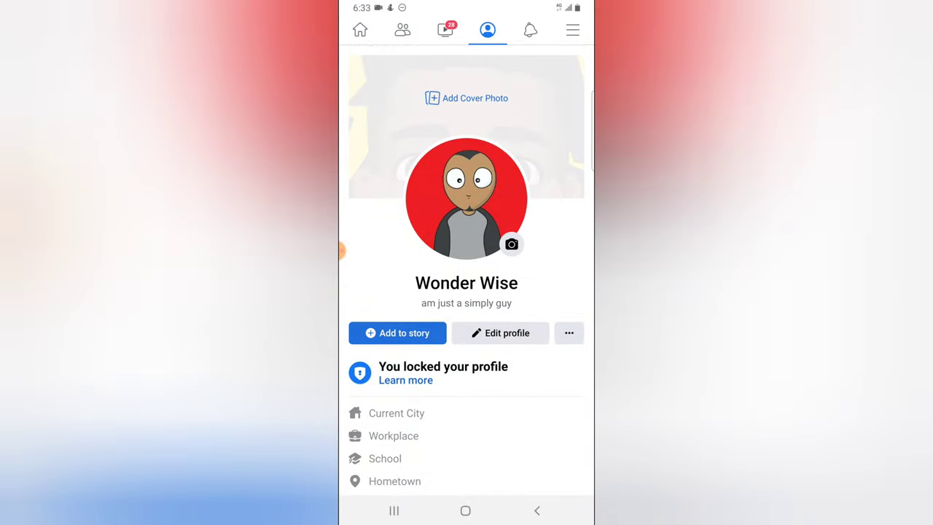
scroll(467, 262, "down", 4)
scroll(466, 292, "down", 8)
scroll(466, 291, "up", 6)
scroll(467, 291, "down", 1)
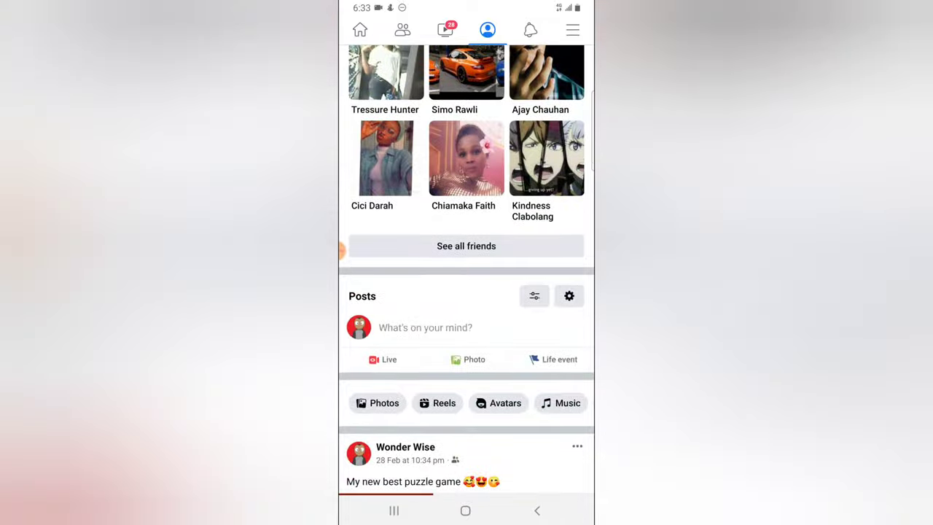
left_click(438, 403)
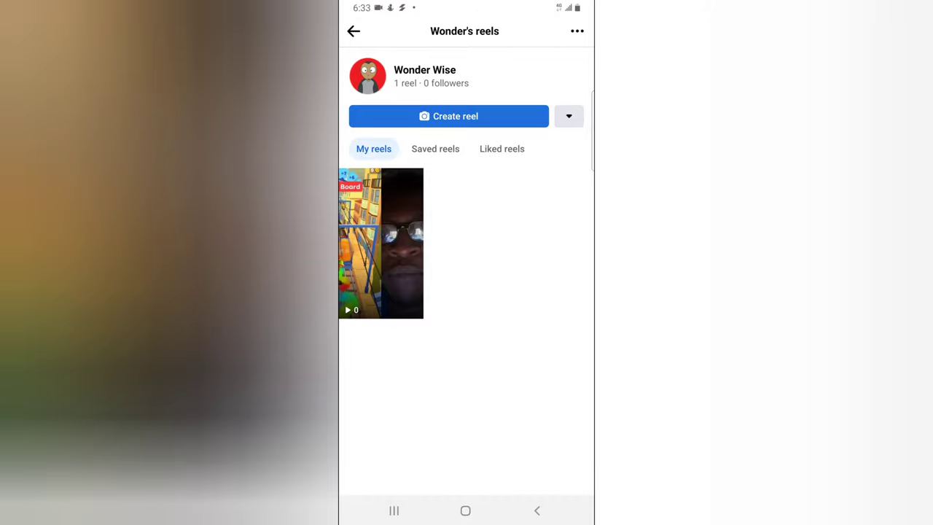
Play the posted remix, check its Finesse song and remix credits, then go back.
left_click(380, 242)
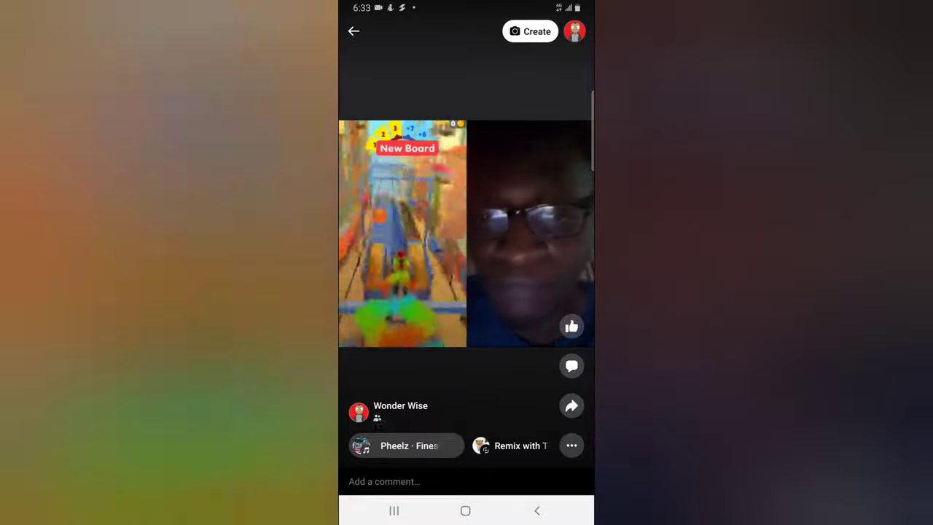
left_click(571, 446)
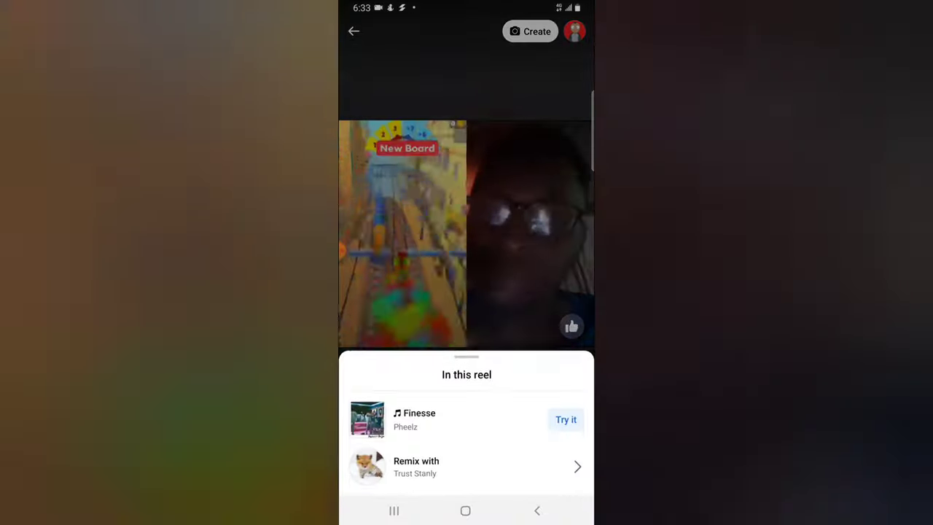
left_click(536, 510)
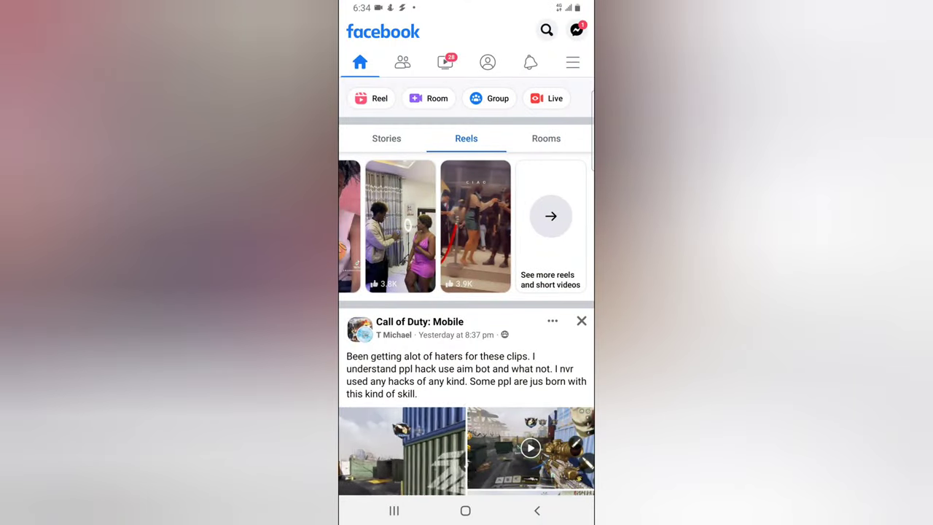
Switch to the original reel owner's account from the Menu and scroll its profile to Posts.
left_click(572, 62)
left_click(573, 95)
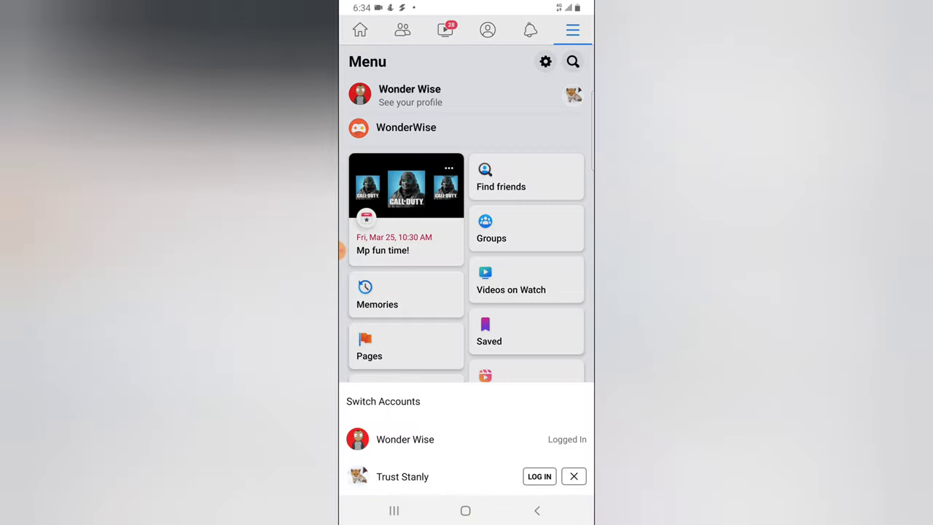
left_click(539, 476)
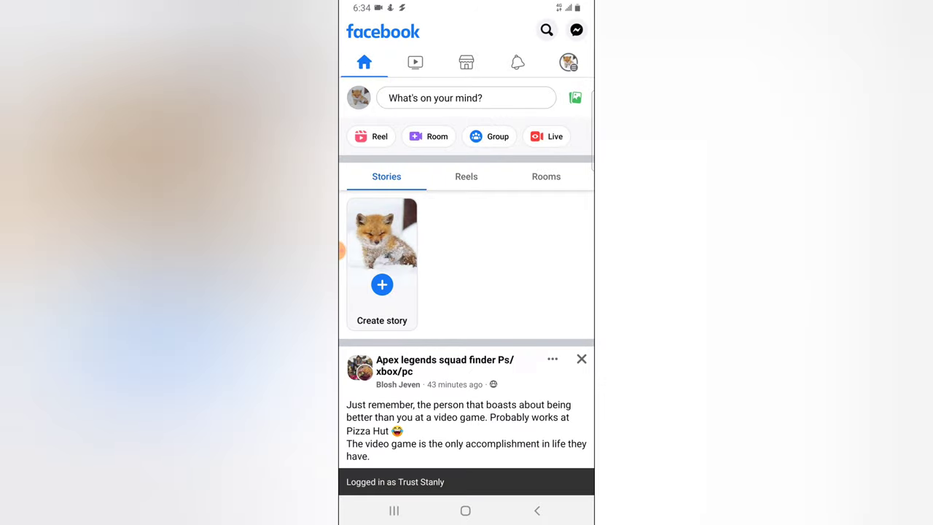
left_click(358, 97)
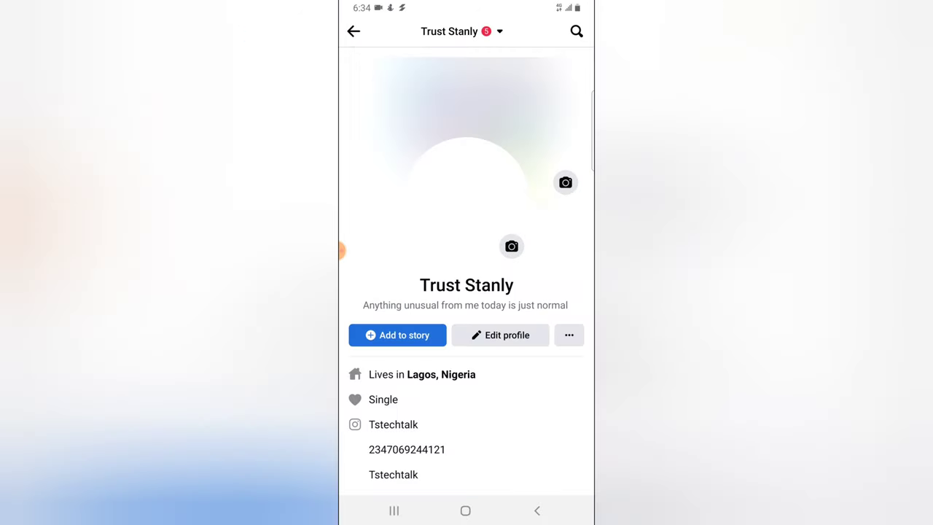
scroll(466, 292, "down", 5)
scroll(466, 291, "down", 10)
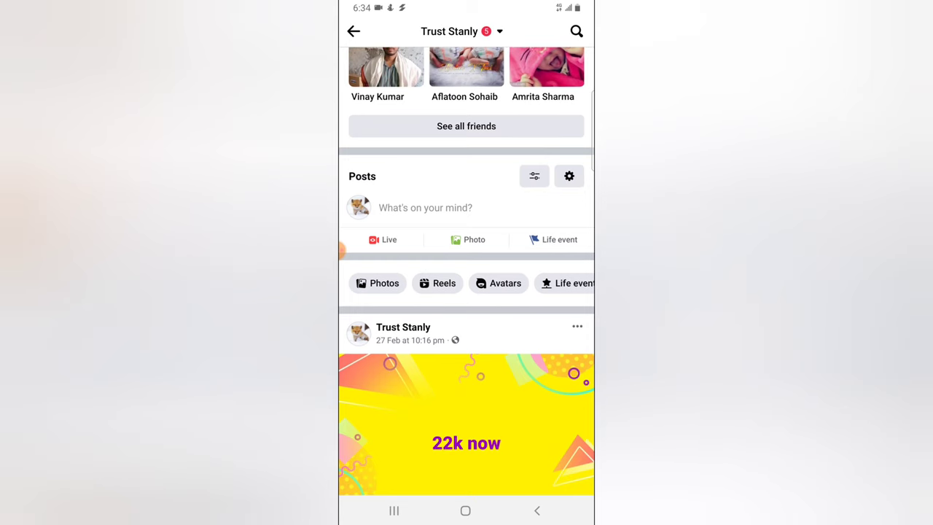
Open the owner's Reels and delete the 'Still a test' Subway Surfers reel, confirming with DELETE.
left_click(438, 283)
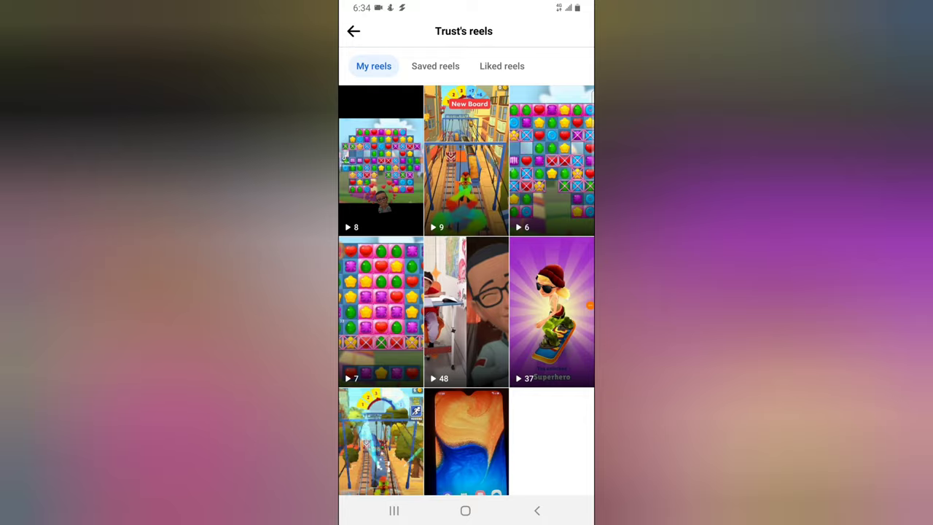
left_click(465, 160)
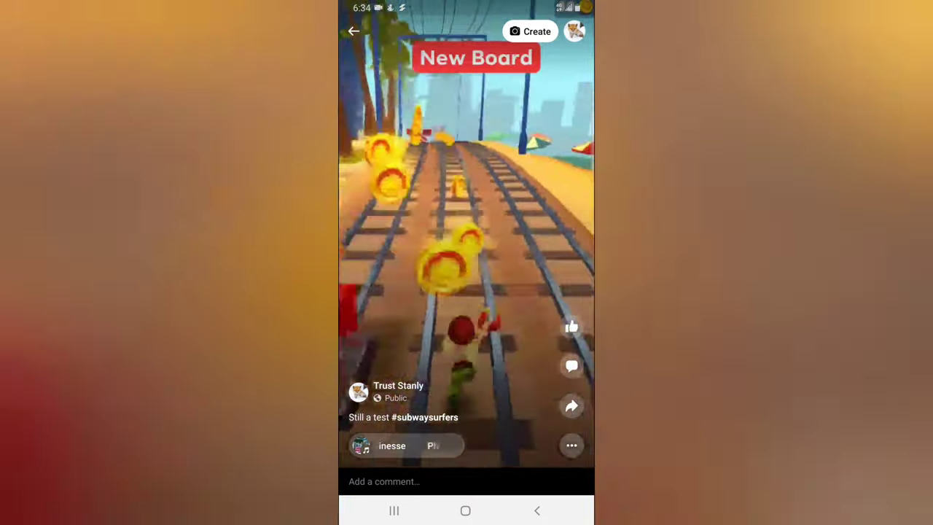
left_click(571, 446)
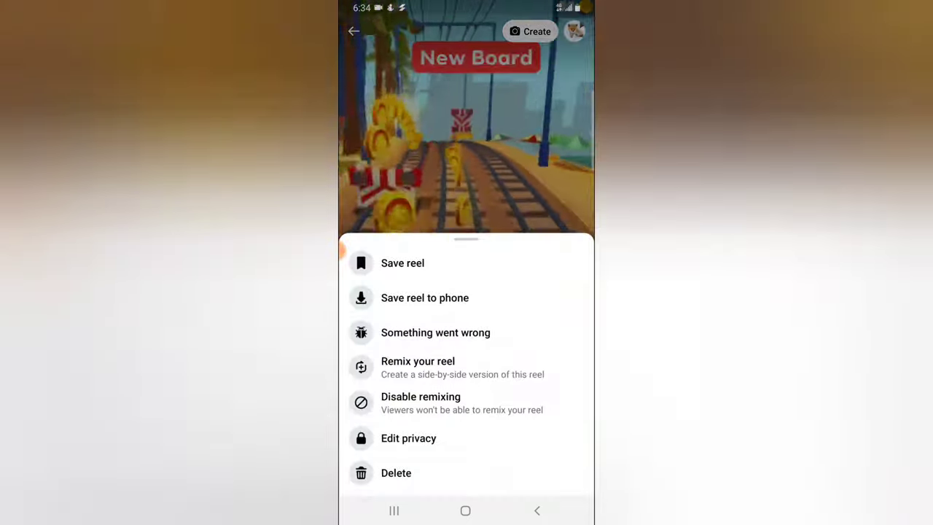
left_click(396, 472)
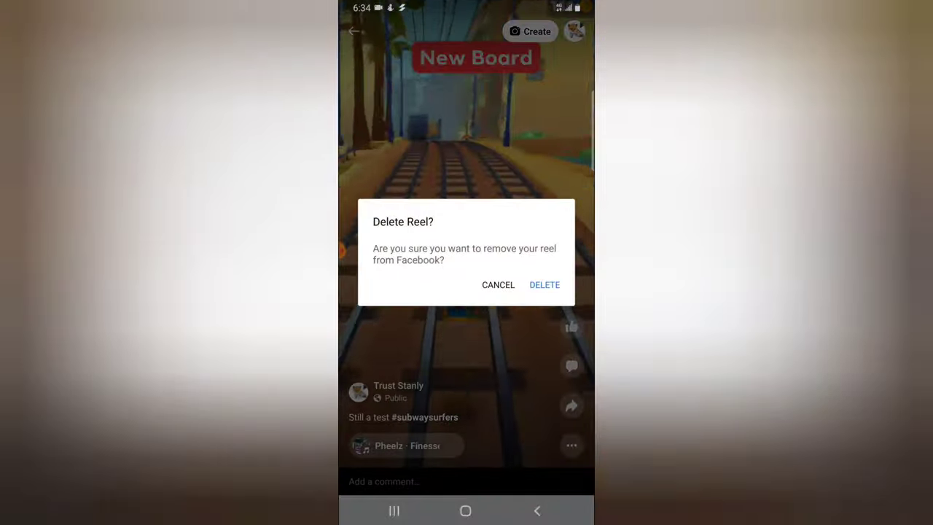
left_click(544, 284)
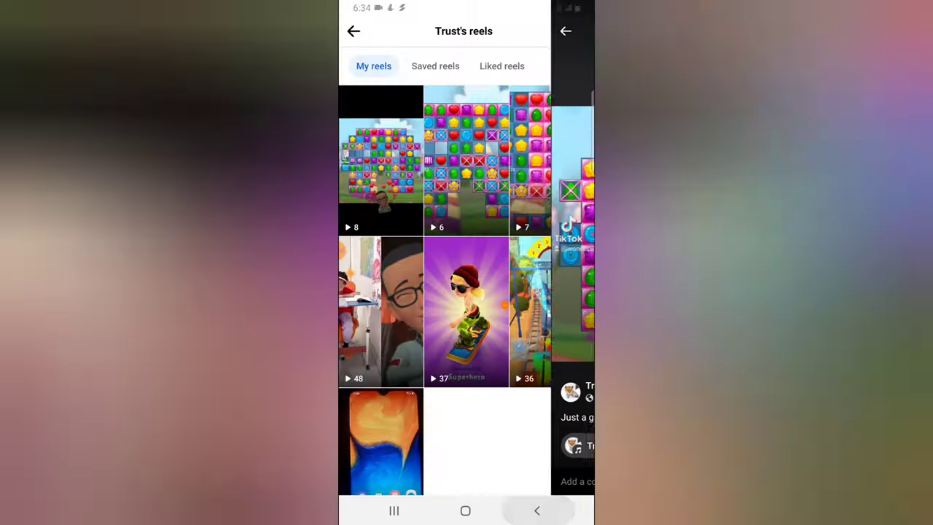
left_click(353, 31)
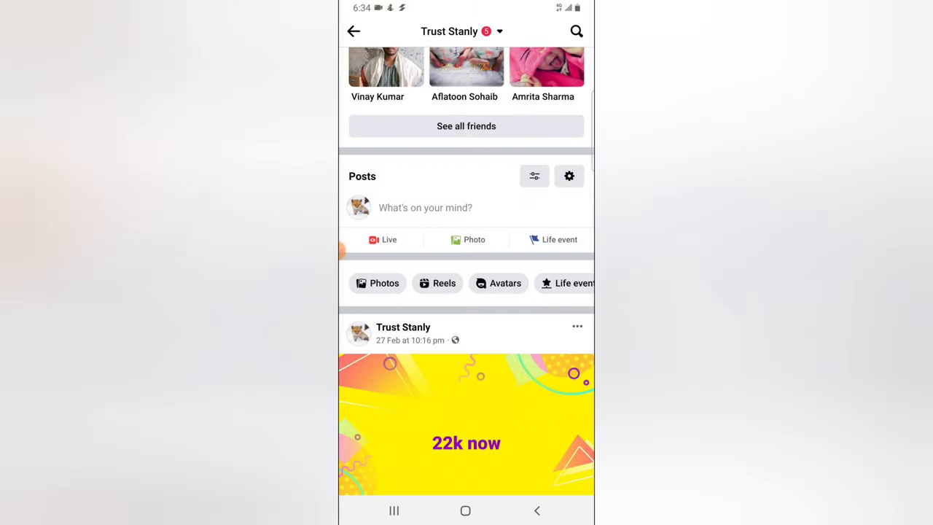
scroll(466, 291, "up", 10)
left_click_drag(340, 250, 467, 250)
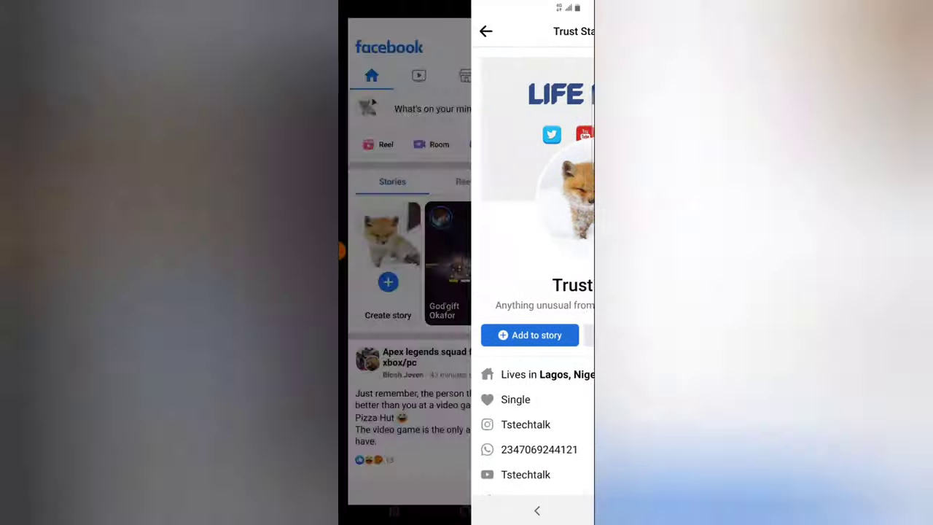
left_click(568, 62)
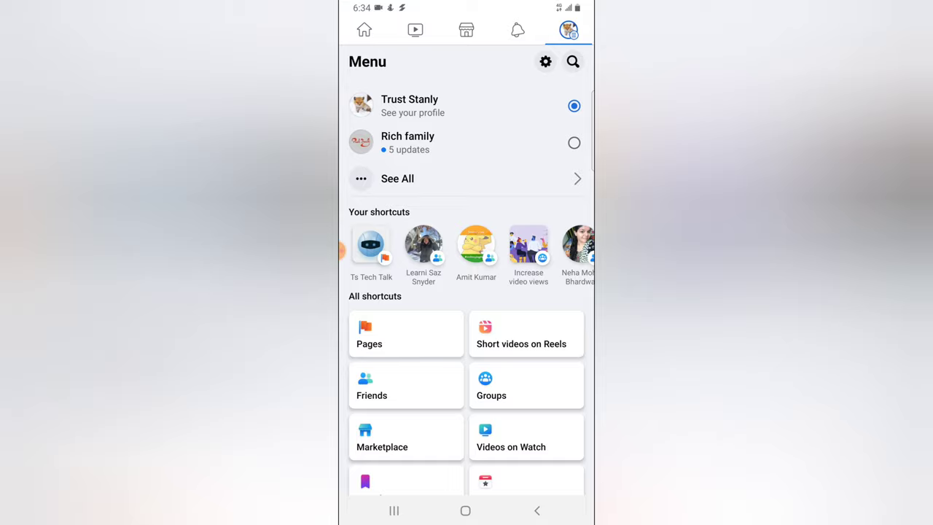
left_click(397, 179)
left_click(440, 478)
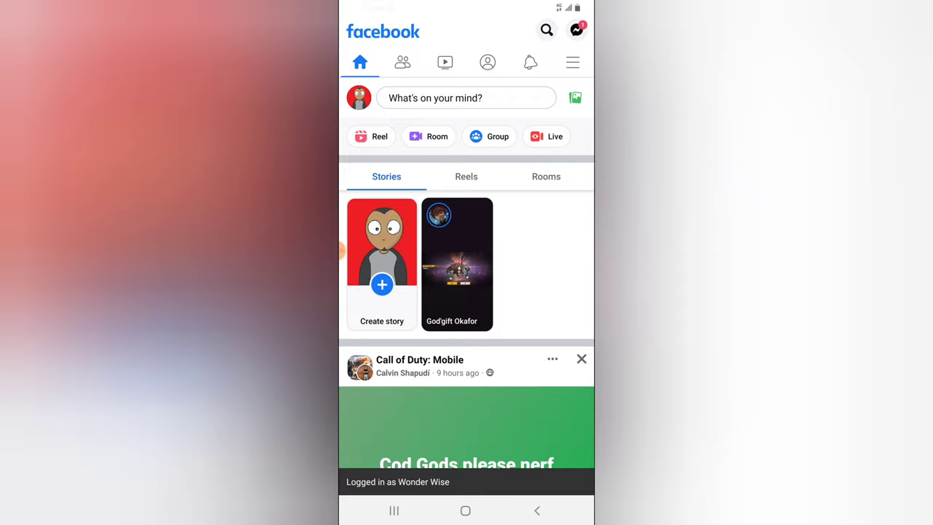
Check the remixing account's profile reels, which now show "No reels yet".
left_click(488, 62)
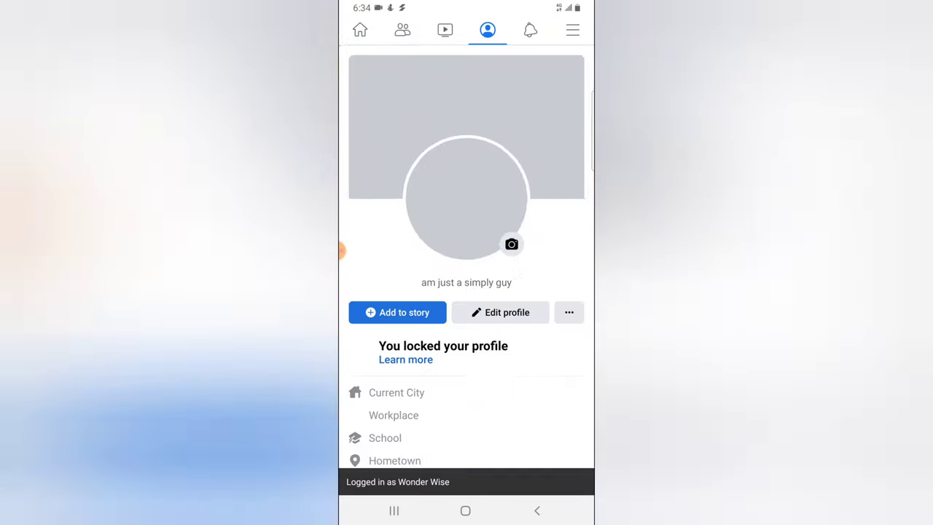
scroll(466, 291, "down", 5)
scroll(466, 291, "down", 5)
scroll(466, 292, "down", 3)
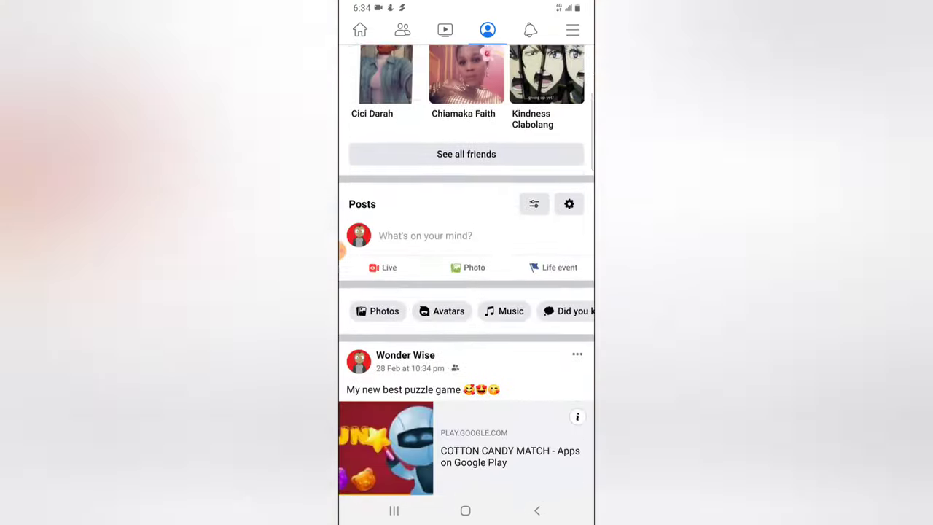
left_click(536, 510)
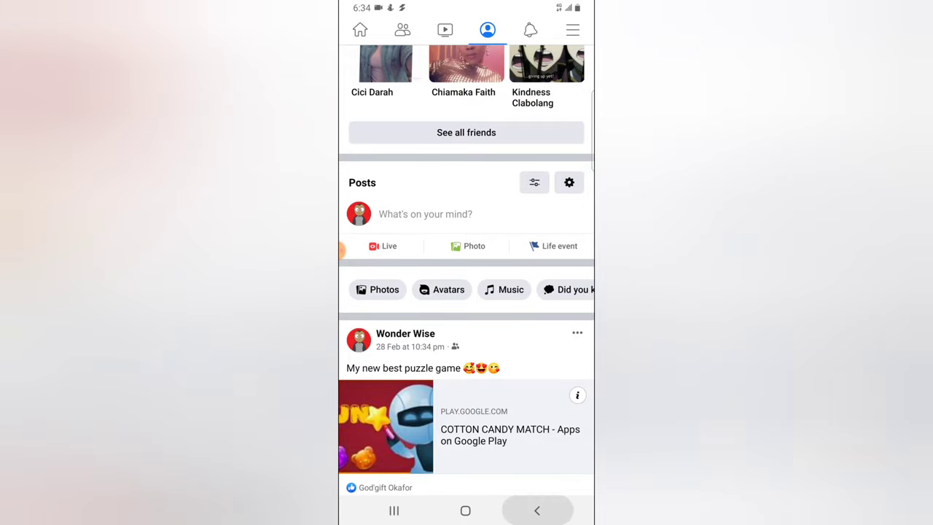
Return to the news feed and scroll through it.
left_click(360, 29)
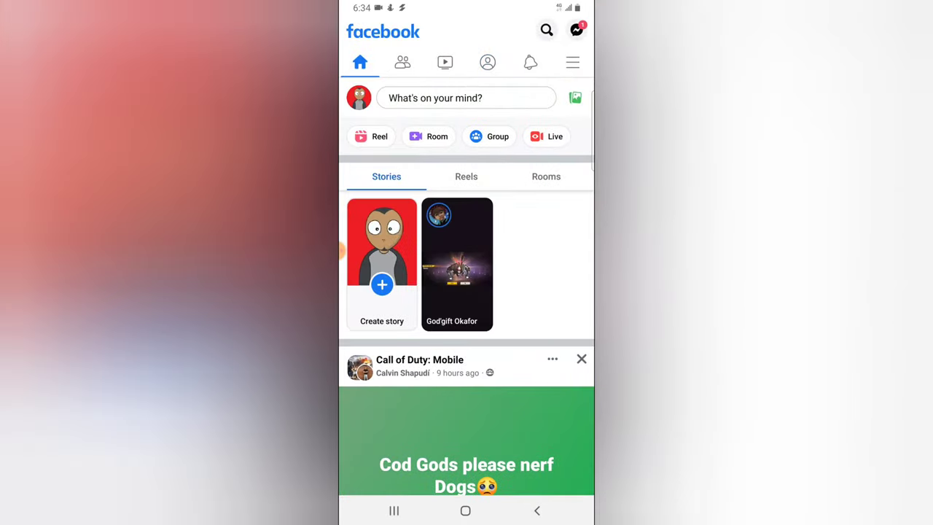
scroll(466, 292, "down", 4)
scroll(466, 292, "down", 2)
scroll(466, 292, "up", 3)
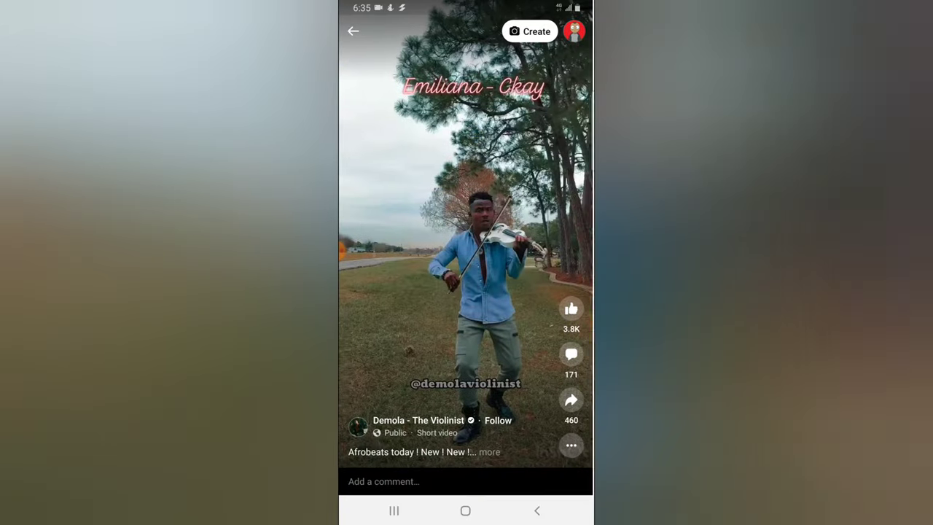
Scroll the home feed, then exit Facebook to the Android home screen.
left_click_drag(341, 251, 437, 251)
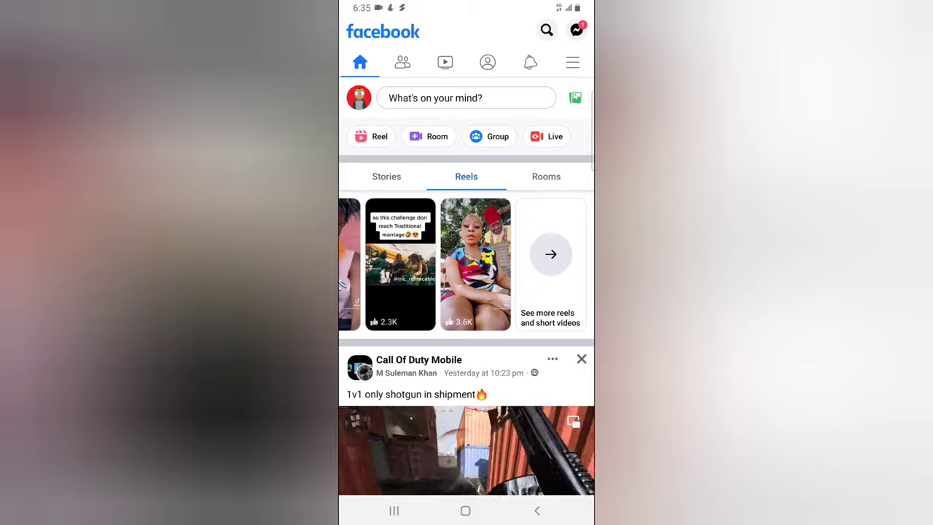
scroll(467, 291, "down", 1)
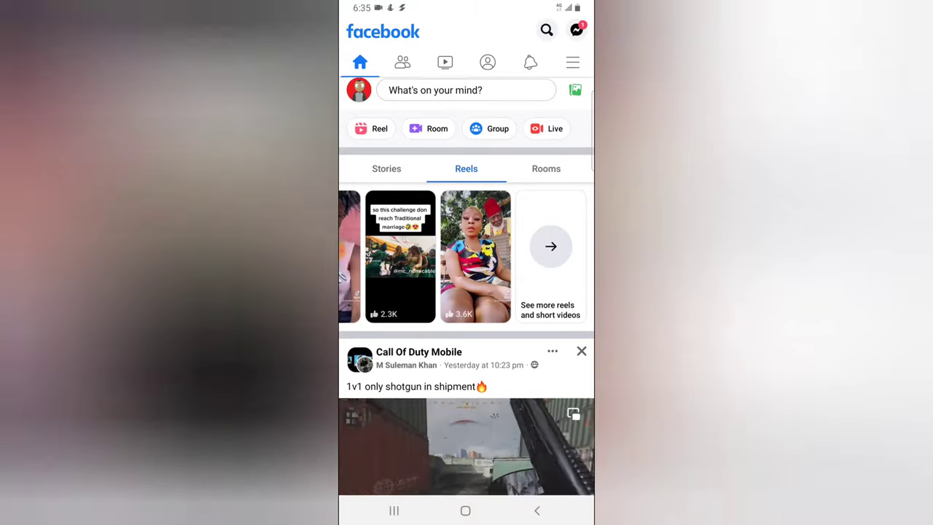
scroll(467, 292, "down", 3)
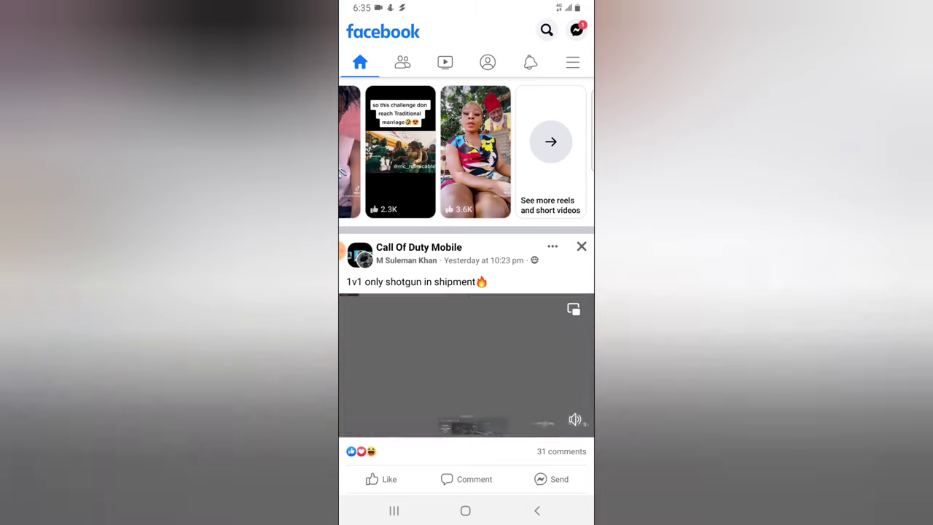
scroll(466, 291, "up", 3)
left_click(465, 510)
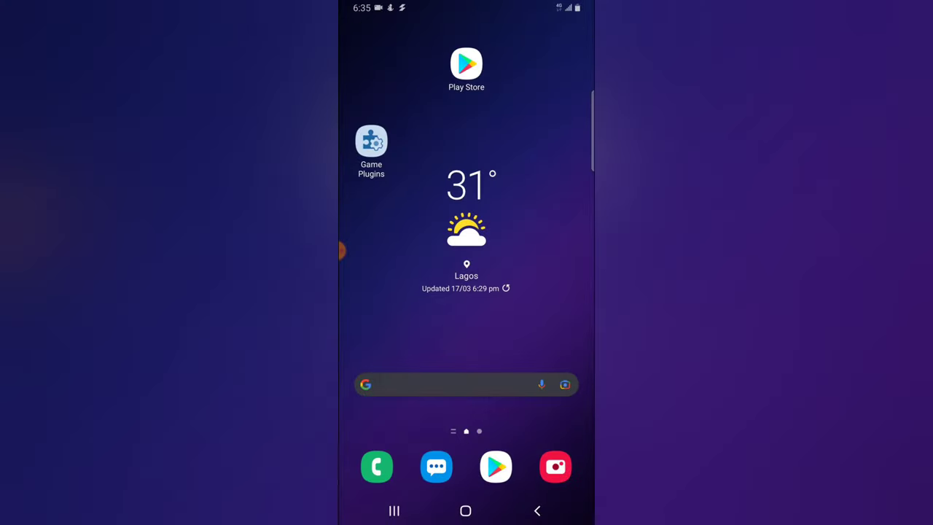